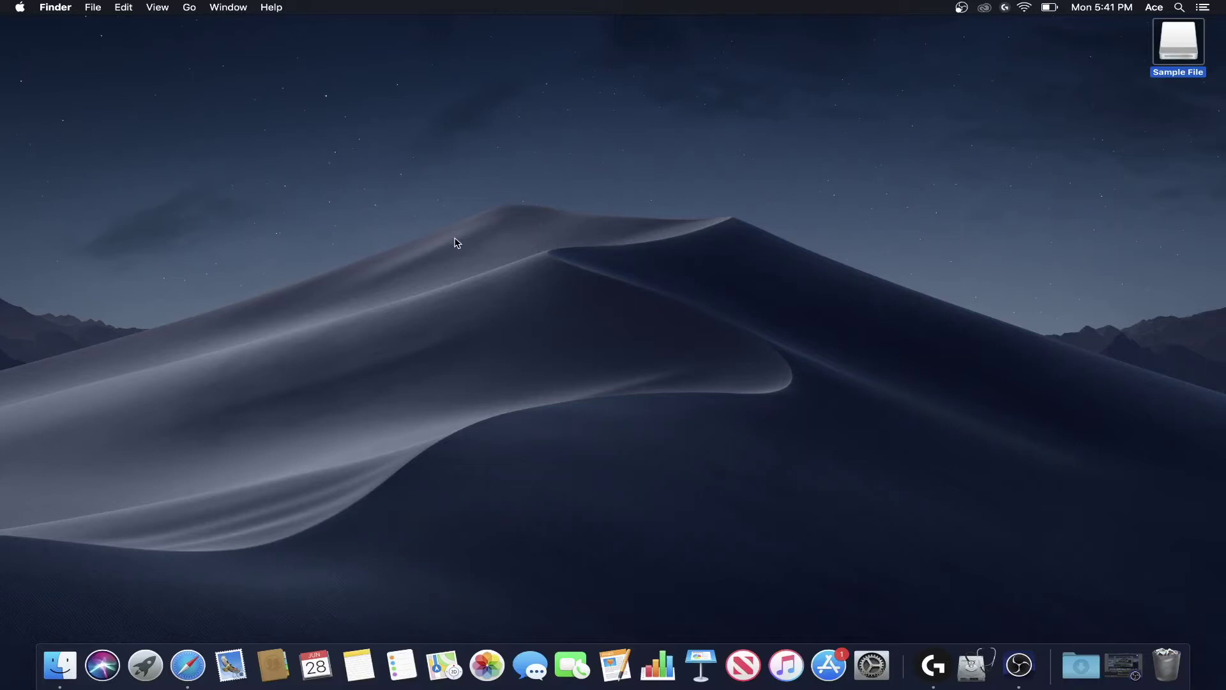
# Step: Open the Sample File drive's window, then close it so only the desktop shows
pyautogui.doubleClick(1179, 42)
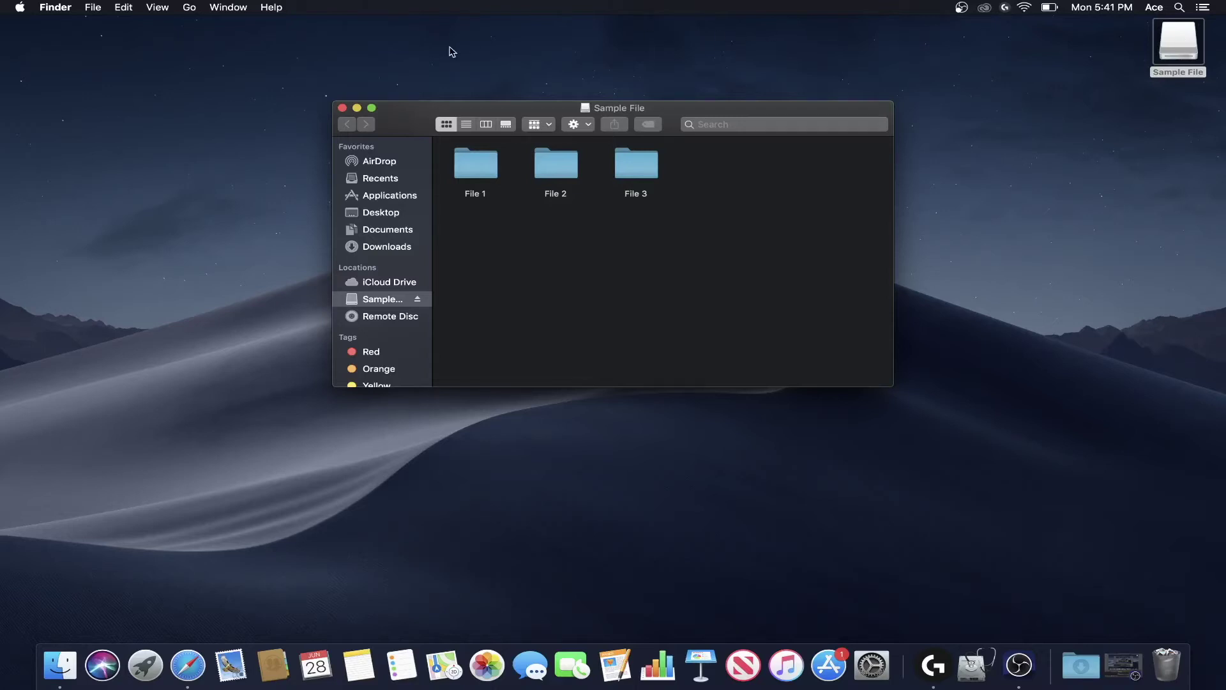
pyautogui.click(341, 108)
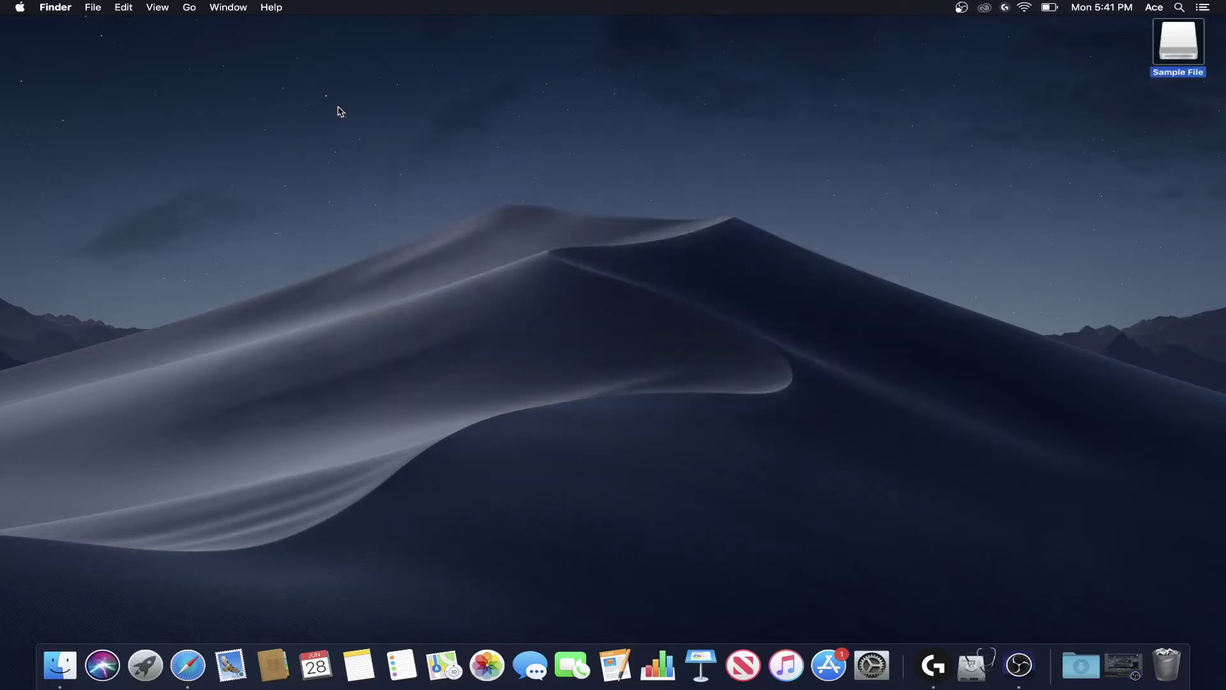
# Step: Launch Disk Utility from a Spotlight search for 'disk Utility'
pyautogui.click(1181, 8)
pyautogui.write('di')
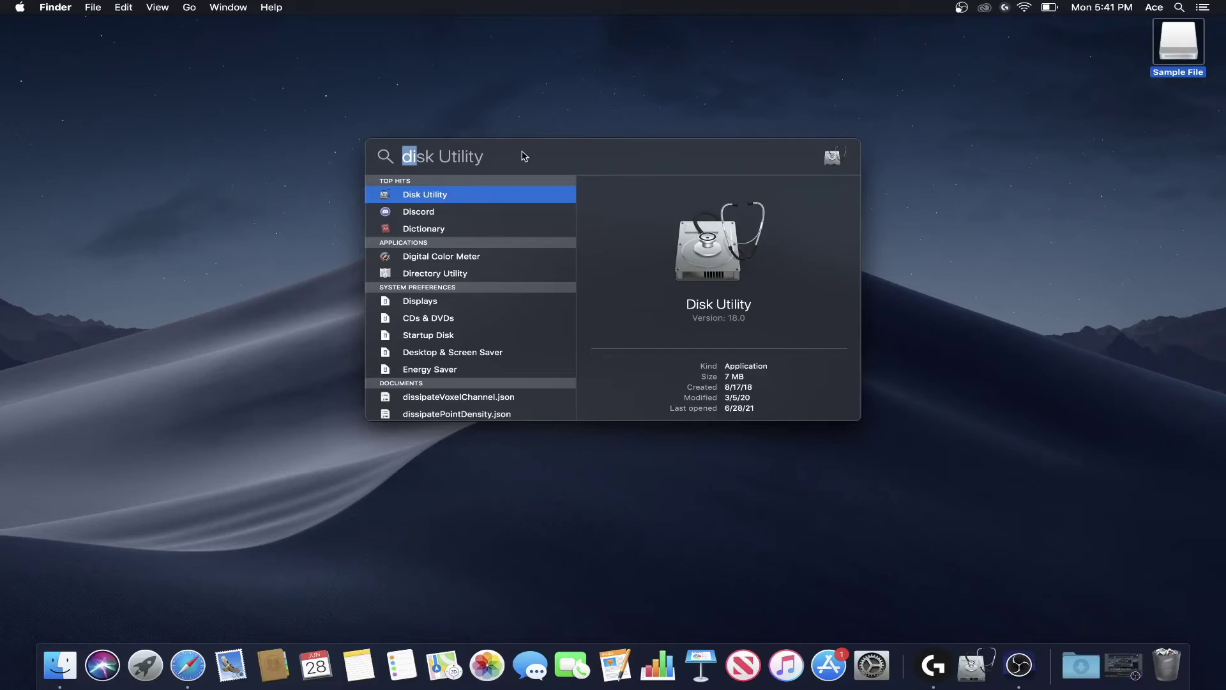
pyautogui.click(427, 199)
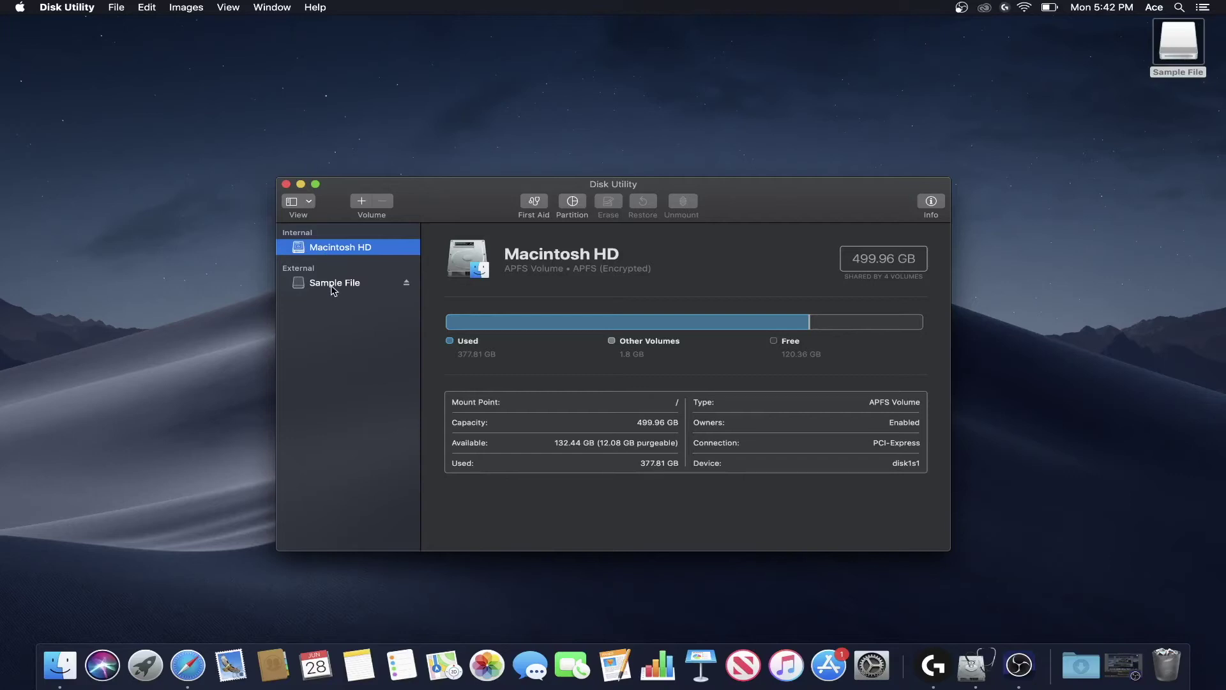
pyautogui.click(333, 288)
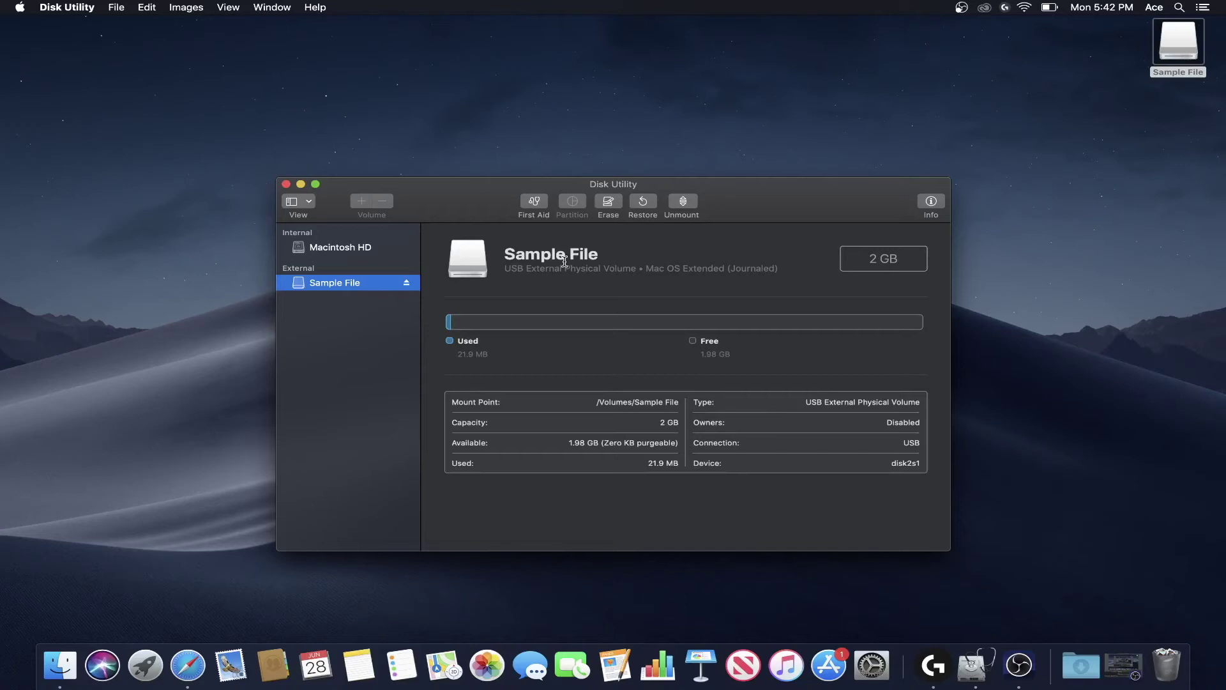
# Step: Start erasing the Sample File flash drive from the Disk Utility toolbar
pyautogui.click(617, 208)
# Step: Append ' 2' to rename the drive 'Sample File 2' and keep Mac OS Extended (Journaled)
pyautogui.click(617, 300)
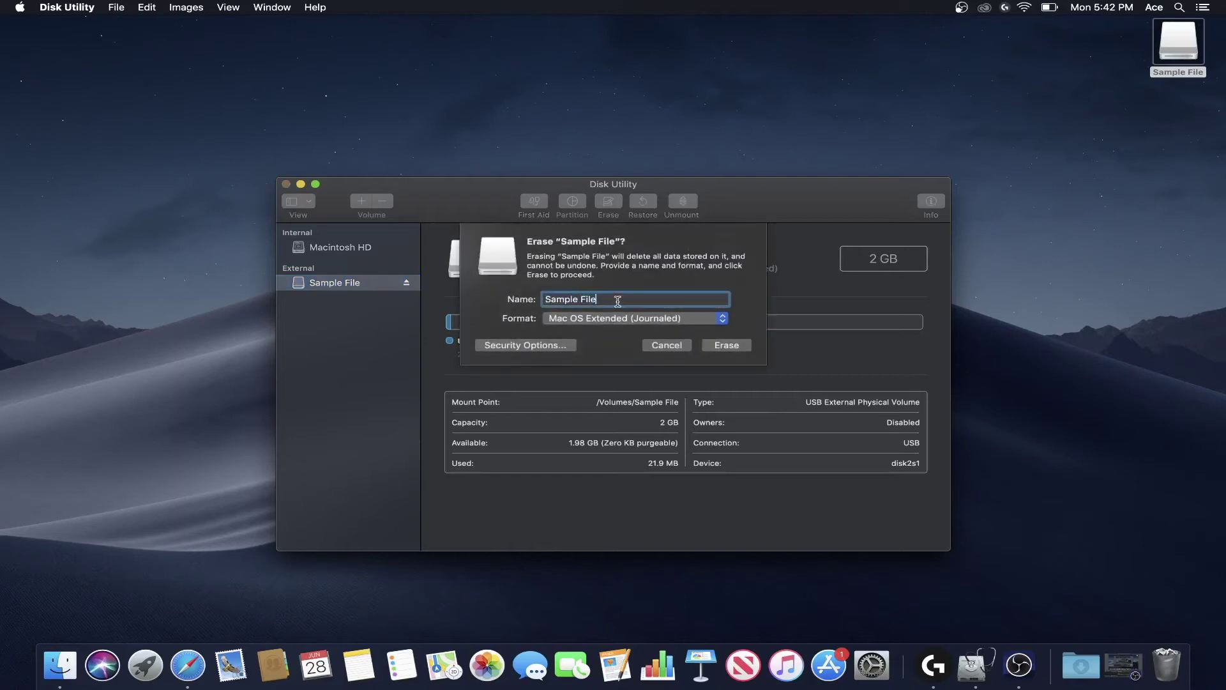
pyautogui.write('2')
pyautogui.click(612, 320)
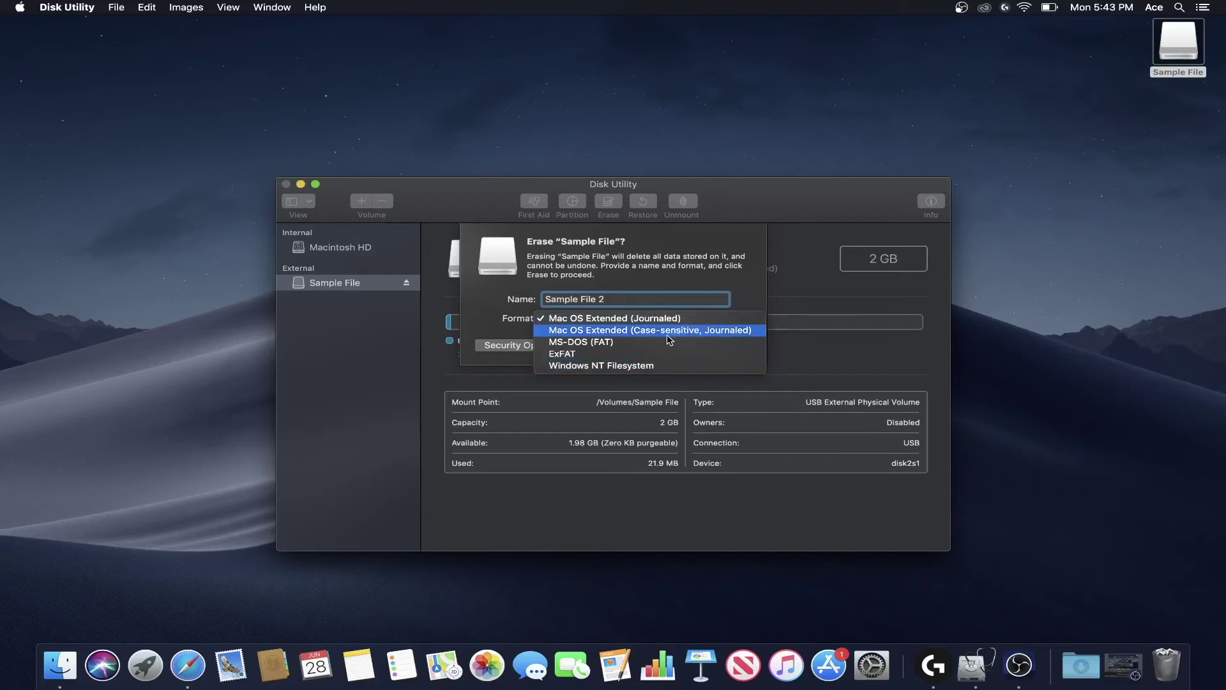
pyautogui.click(721, 276)
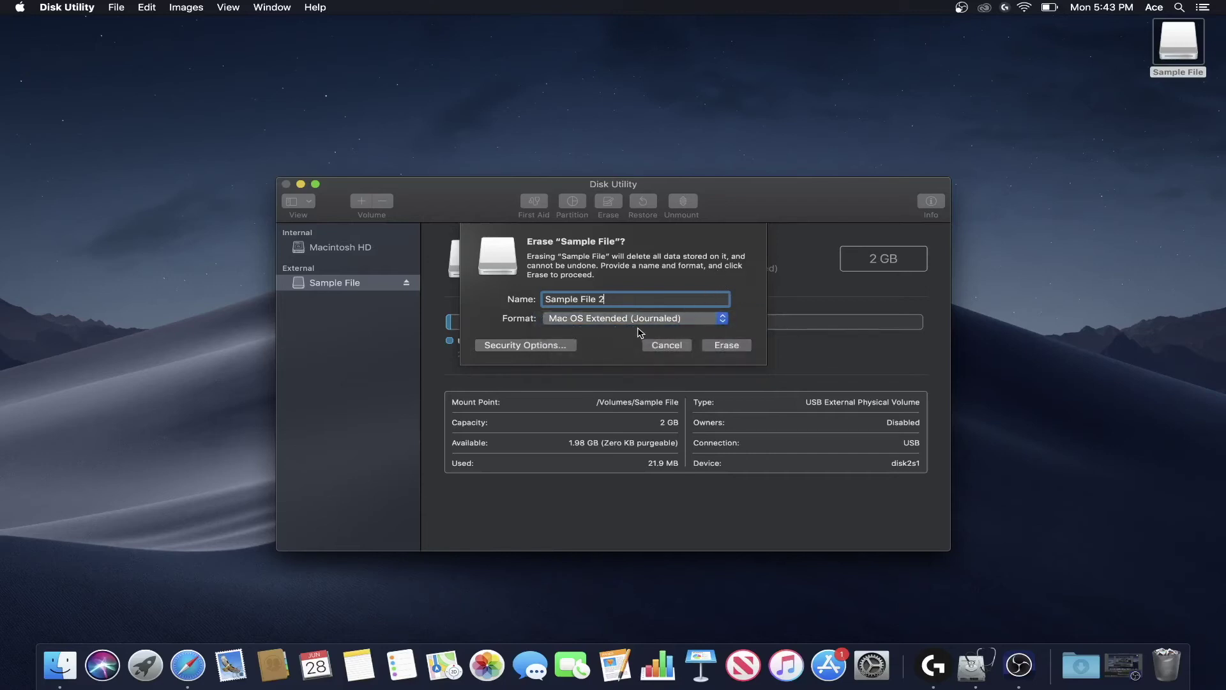
# Step: Confirm the erase, dismiss the completion message, and open the empty Sample File 2 drive
pyautogui.click(733, 348)
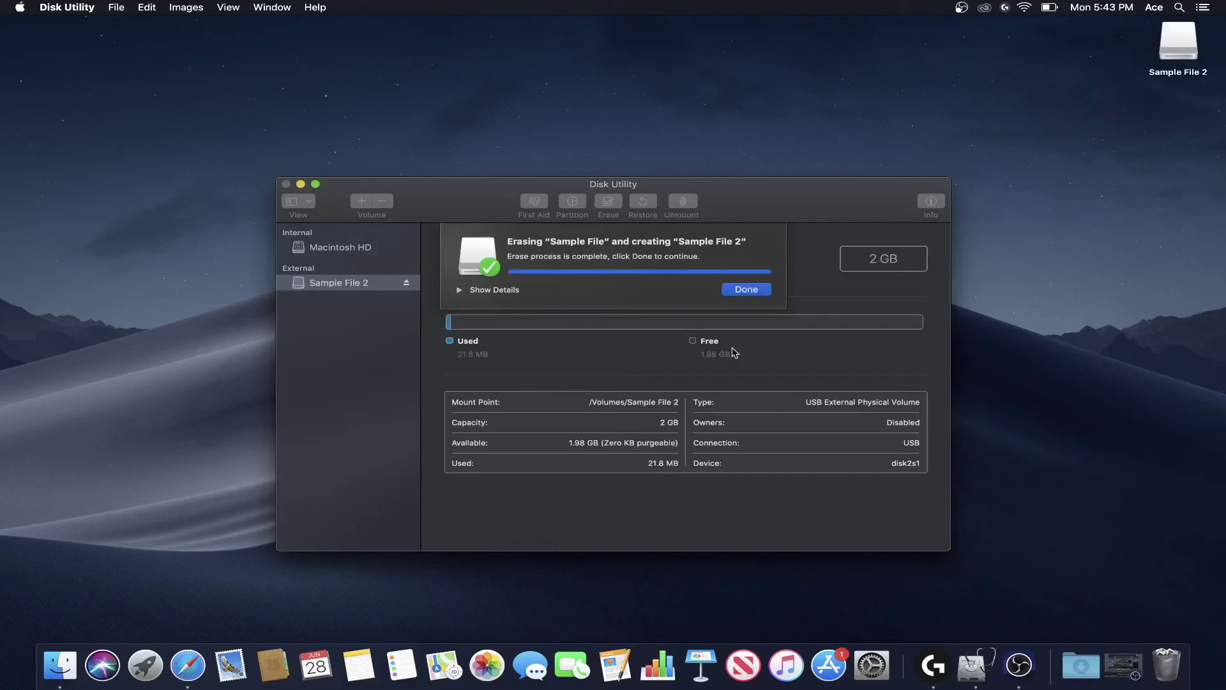
pyautogui.click(754, 291)
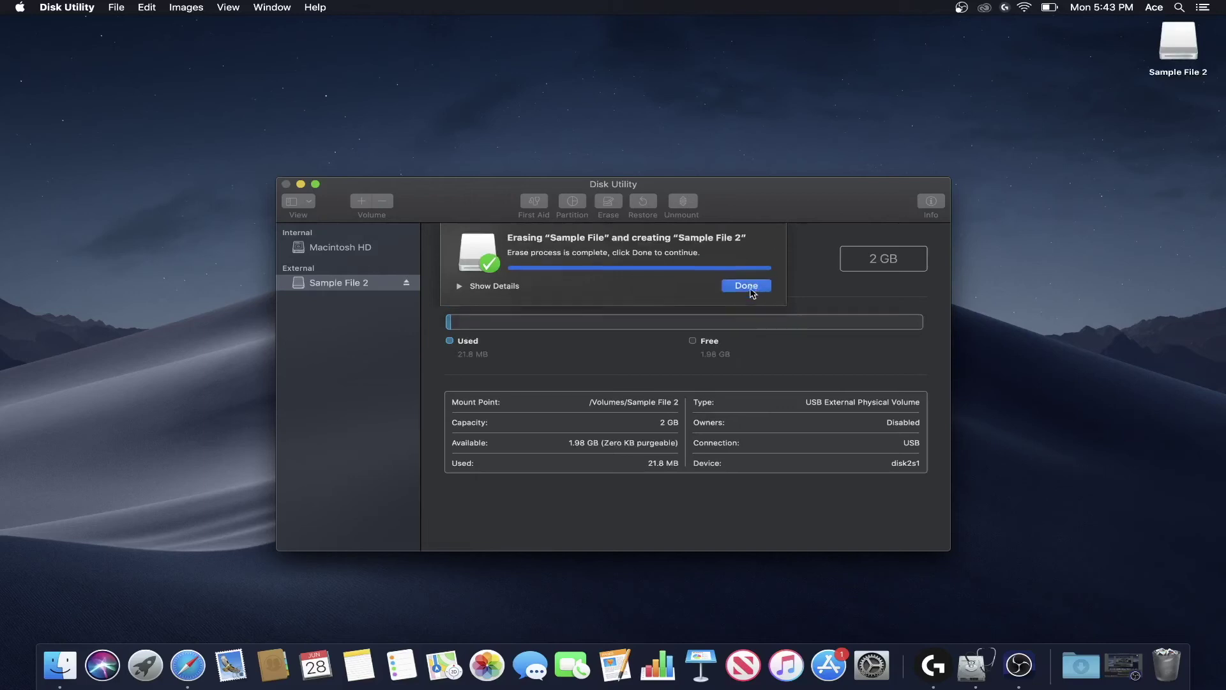
pyautogui.doubleClick(1187, 45)
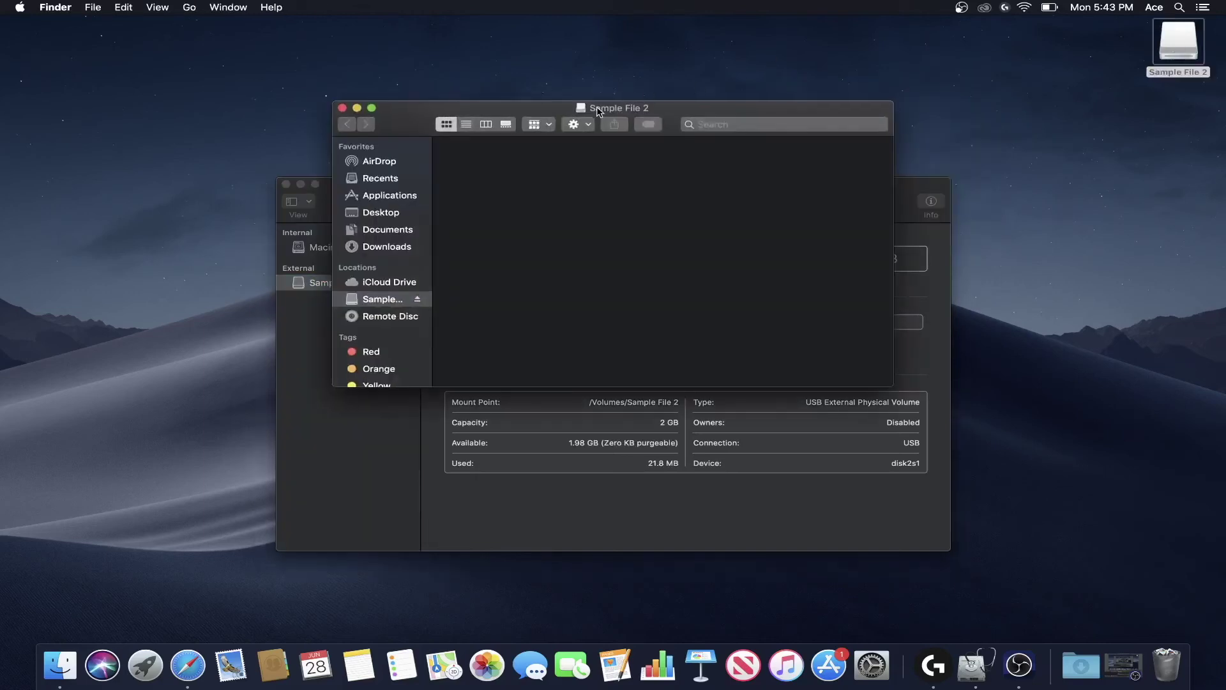